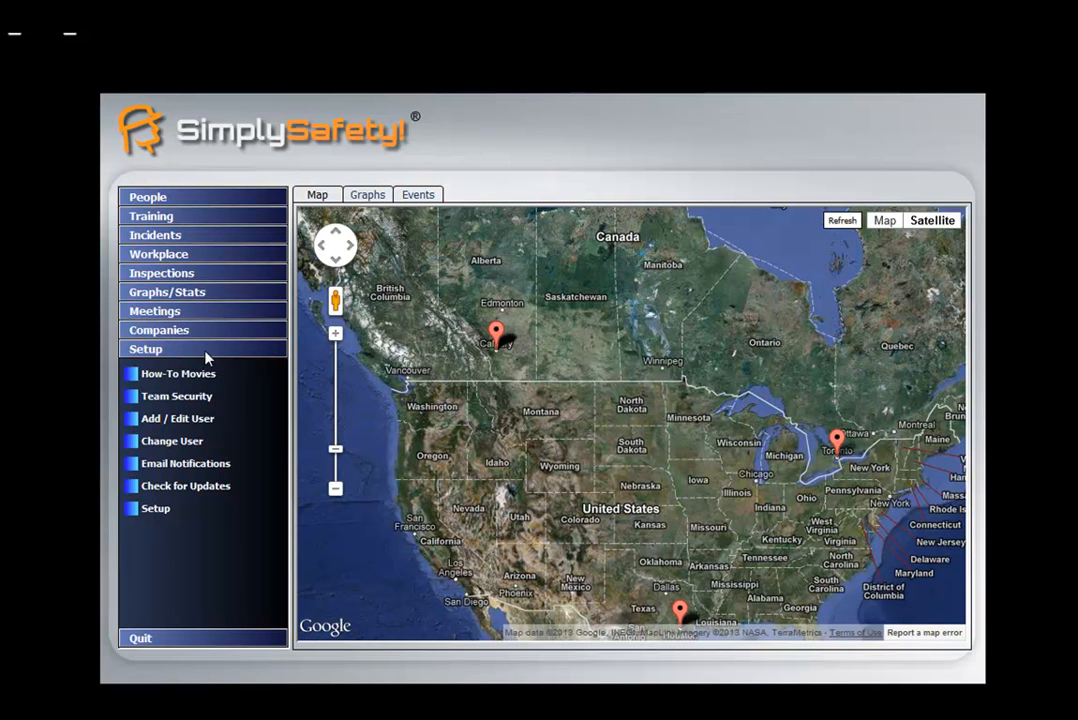
Open the email notification setup and set the region to Alberta, the site to Edmonton and the department to Operations
left_click(176, 465)
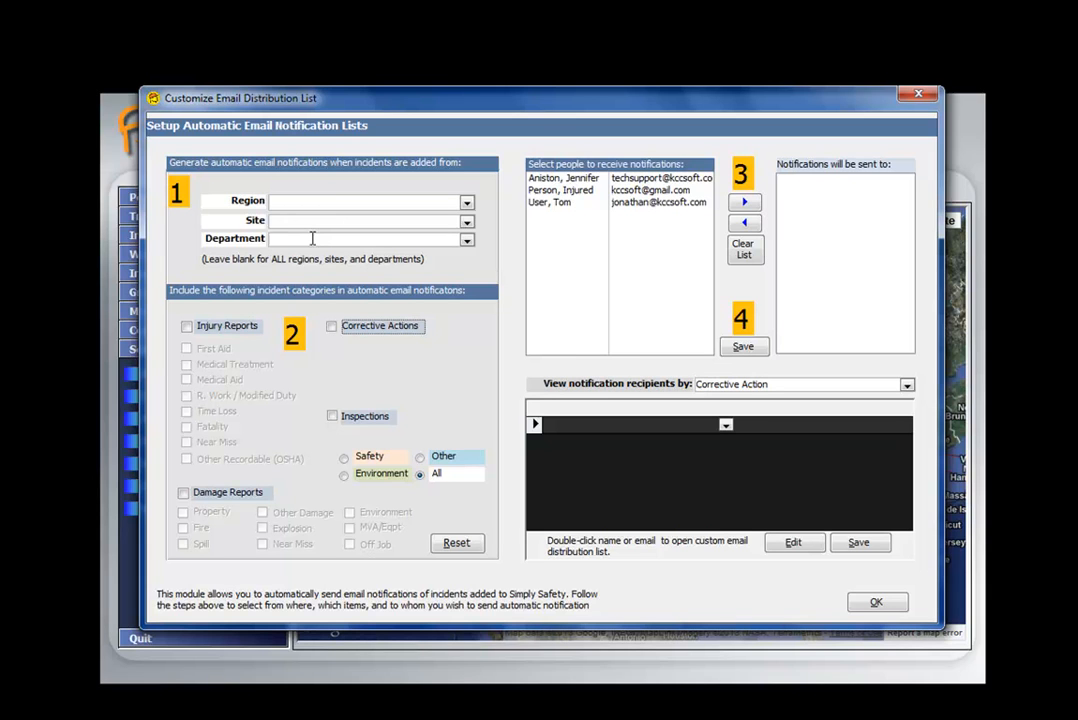
left_click(466, 202)
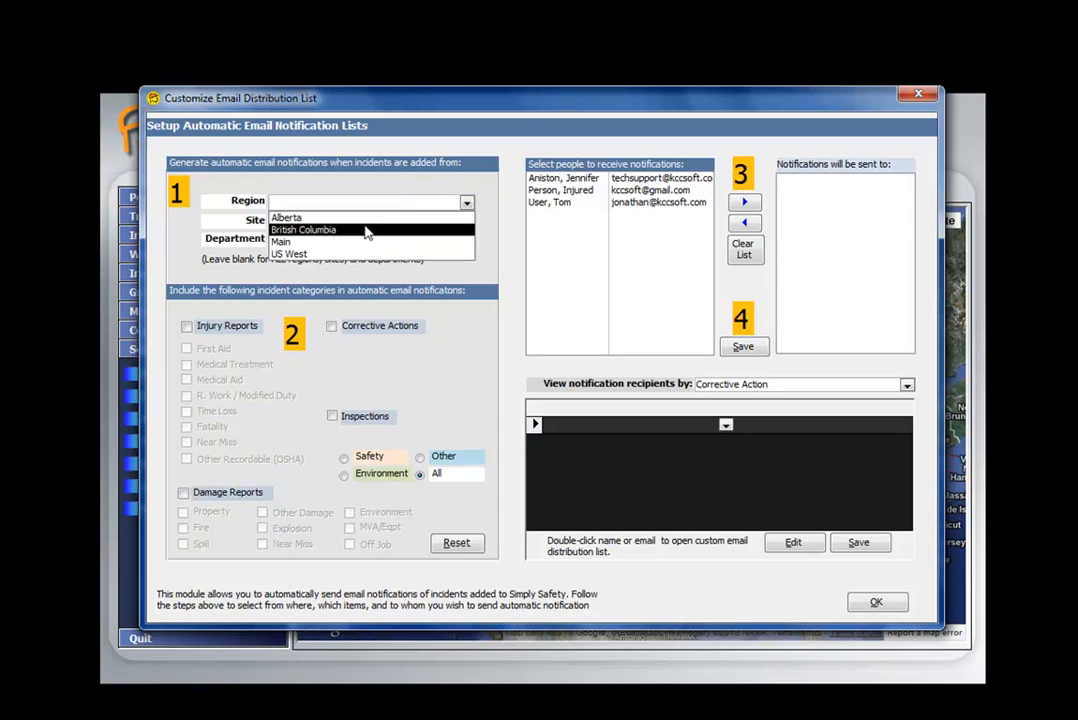
left_click(291, 218)
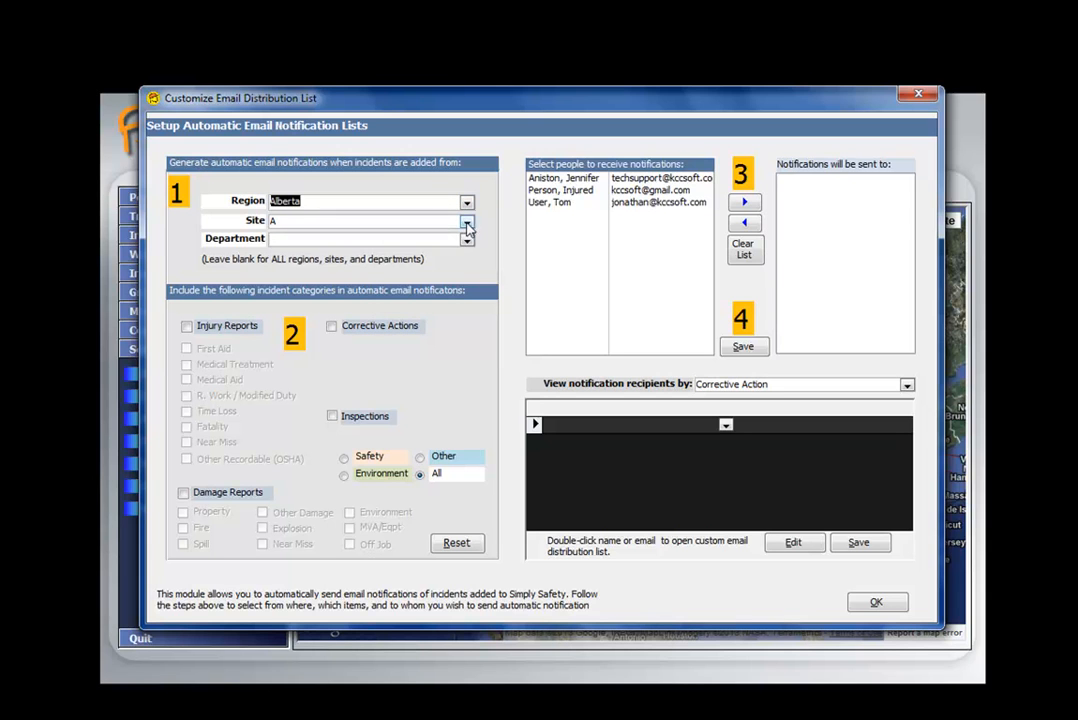
left_click(466, 222)
left_click(300, 242)
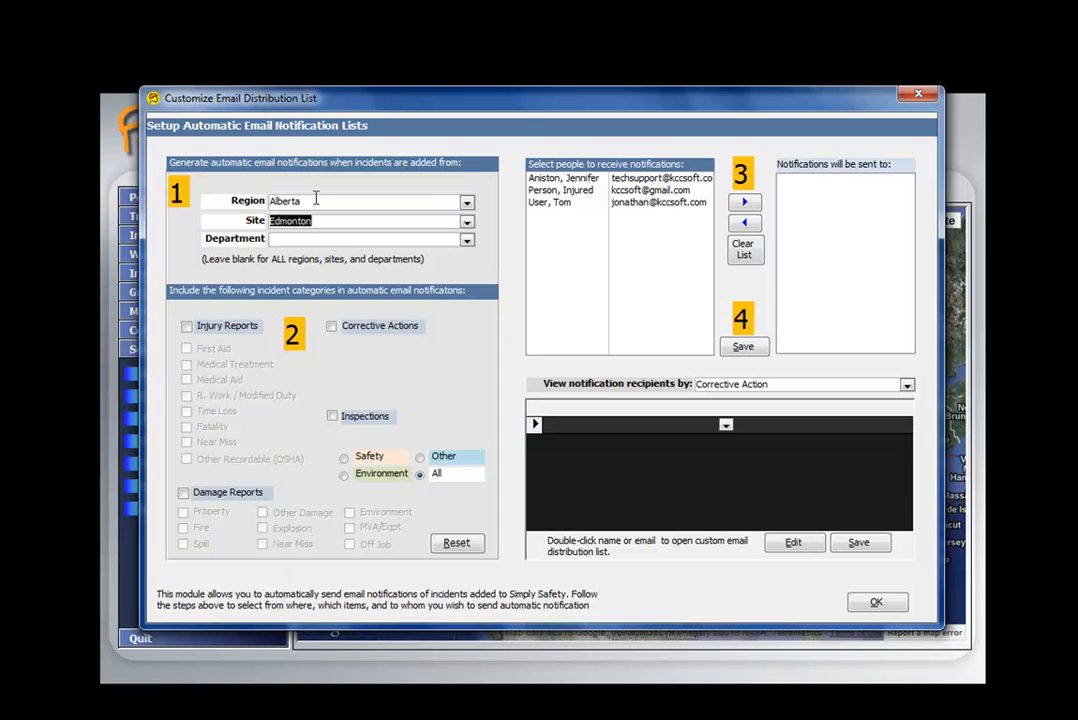
left_click(466, 240)
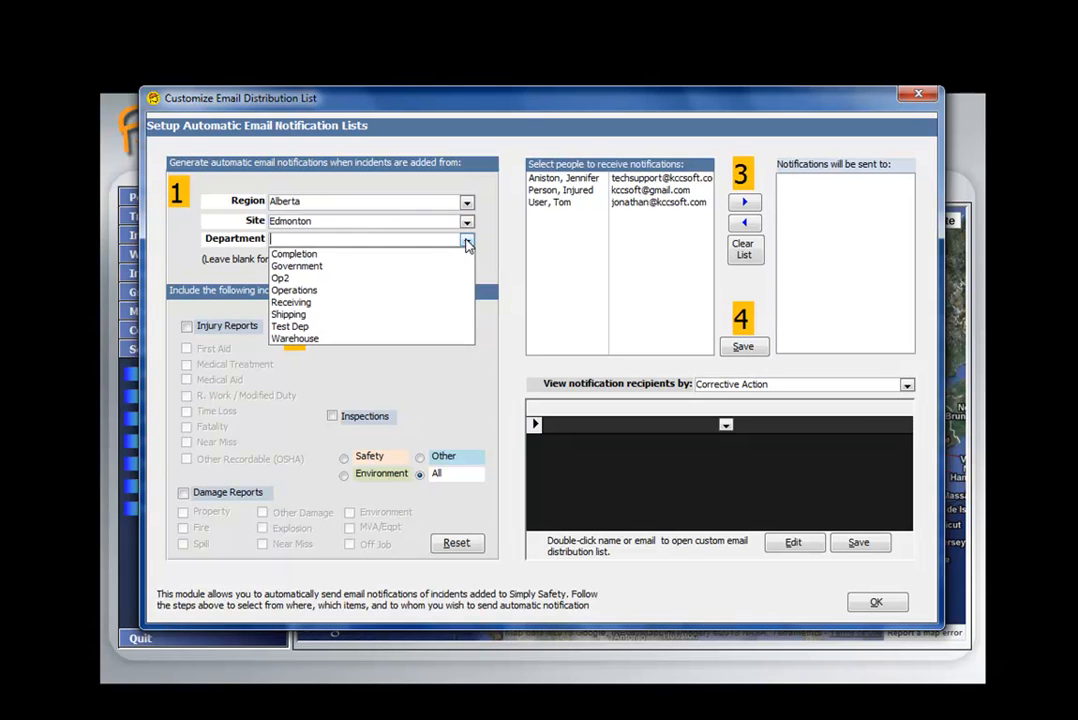
left_click(318, 290)
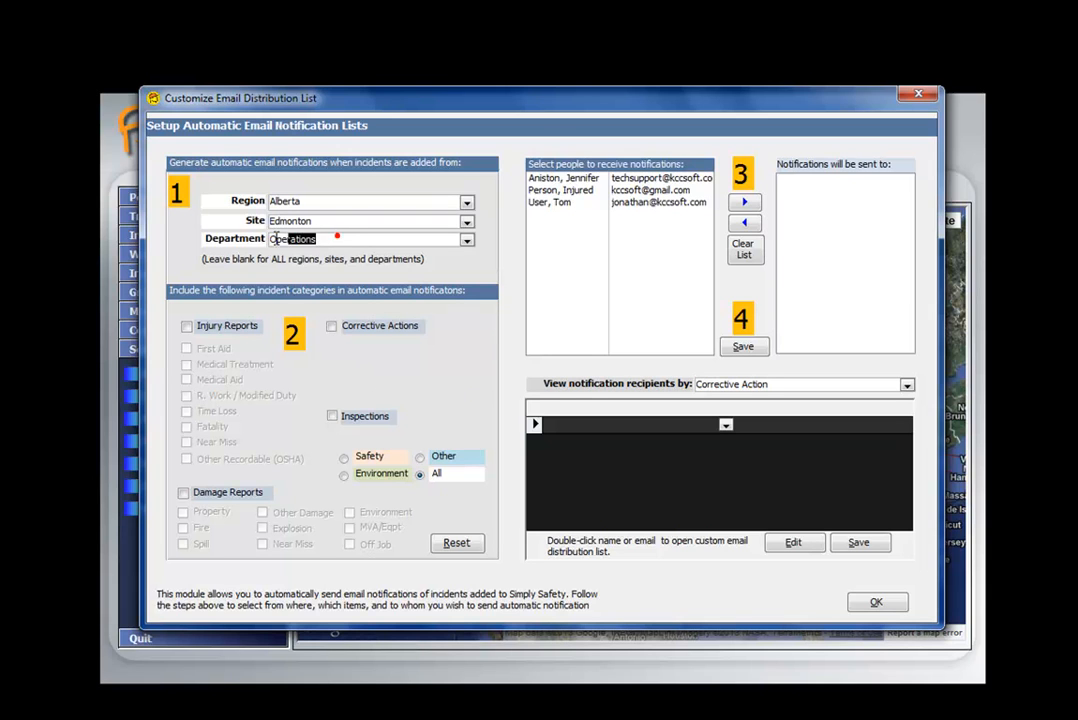
Clear the department, site and region filters and choose US West as the region for incident notifications
key("BackSpace")
double_click(325, 221)
key("BackSpace")
double_click(318, 202)
key("BackSpace")
left_click(467, 203)
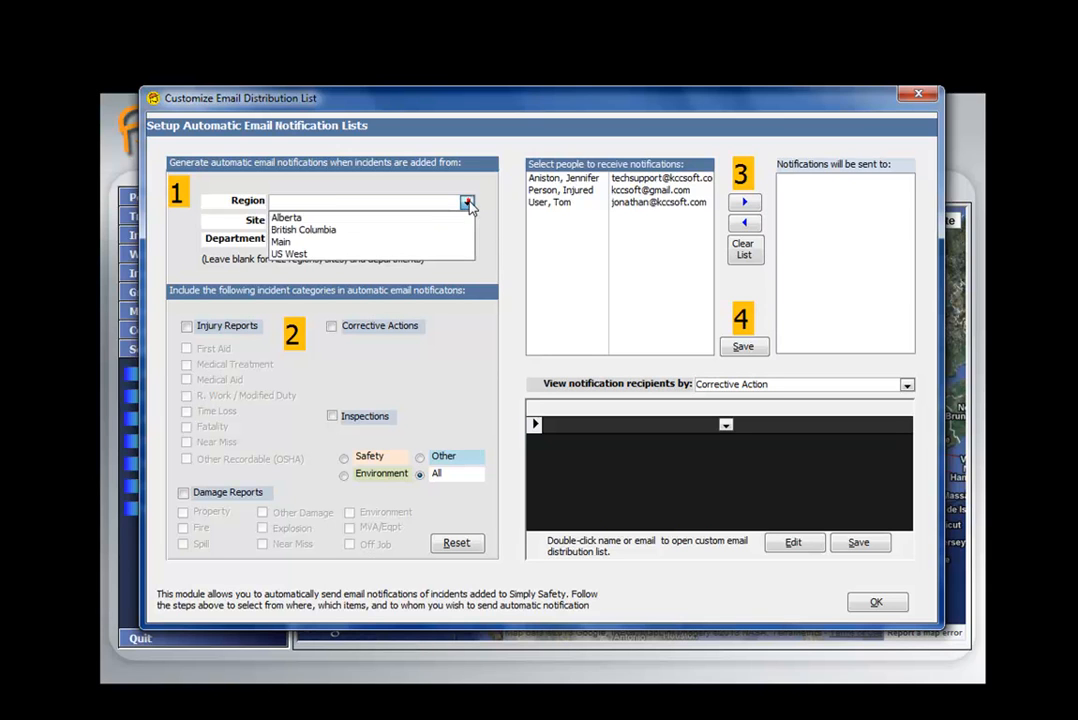
left_click(334, 256)
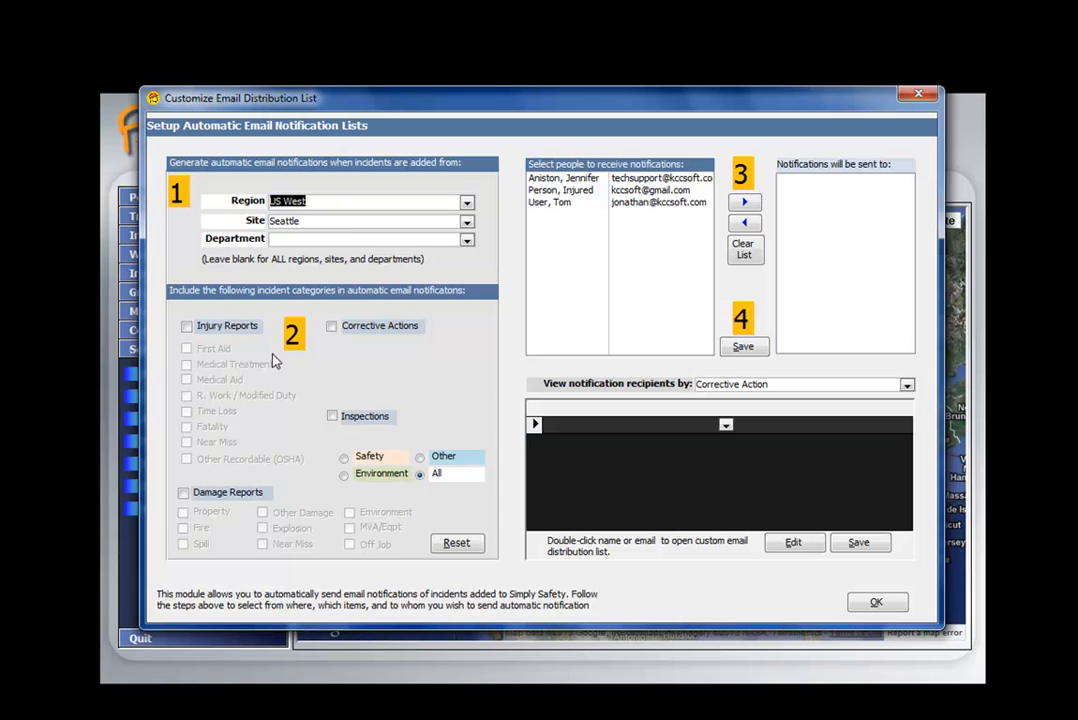
Include all injury report categories except First Aid, and also include Corrective Actions in the automatic notifications
left_click(187, 326)
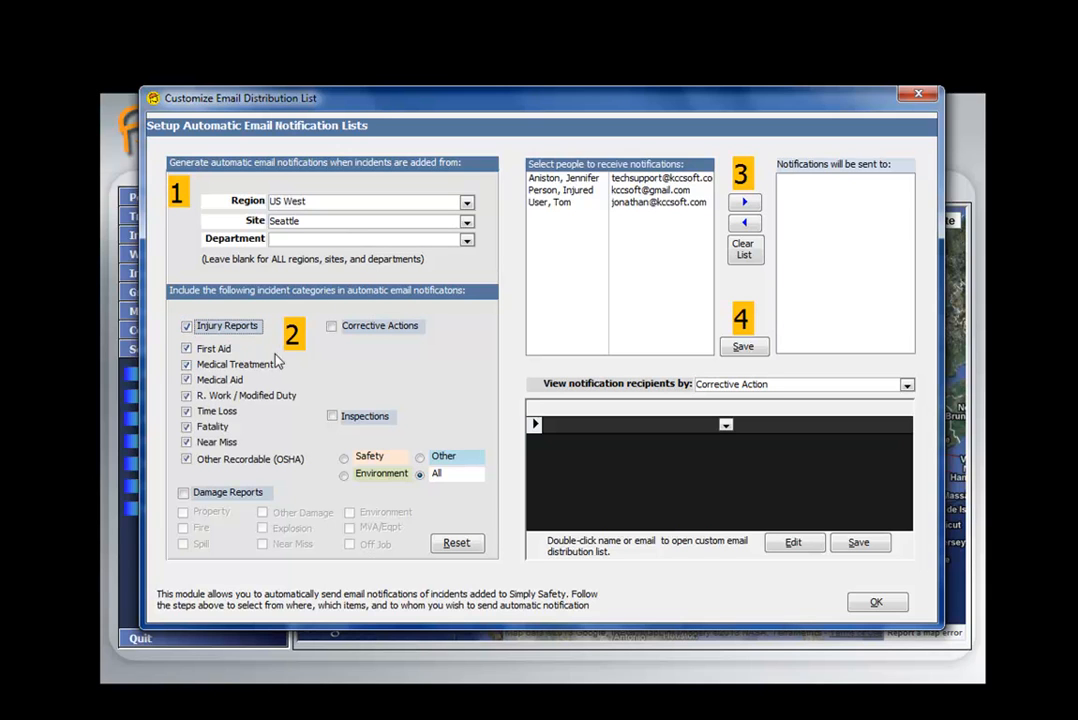
left_click(228, 351)
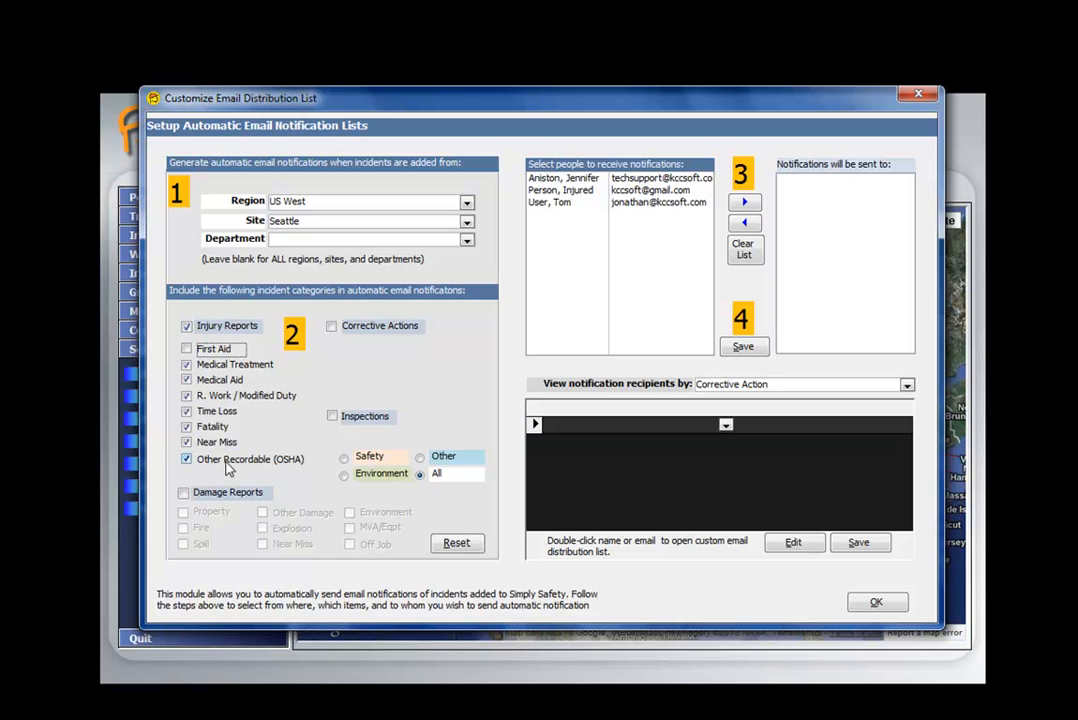
left_click(331, 327)
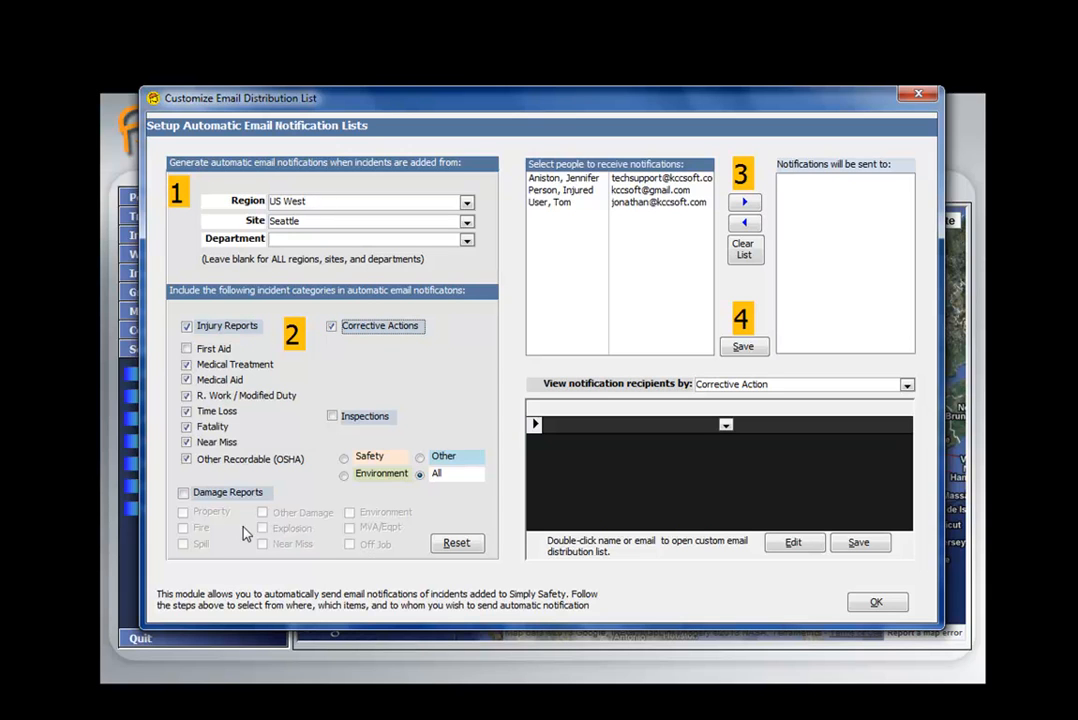
Add the third person in the list as a notification recipient and save the distribution list
left_click(565, 204)
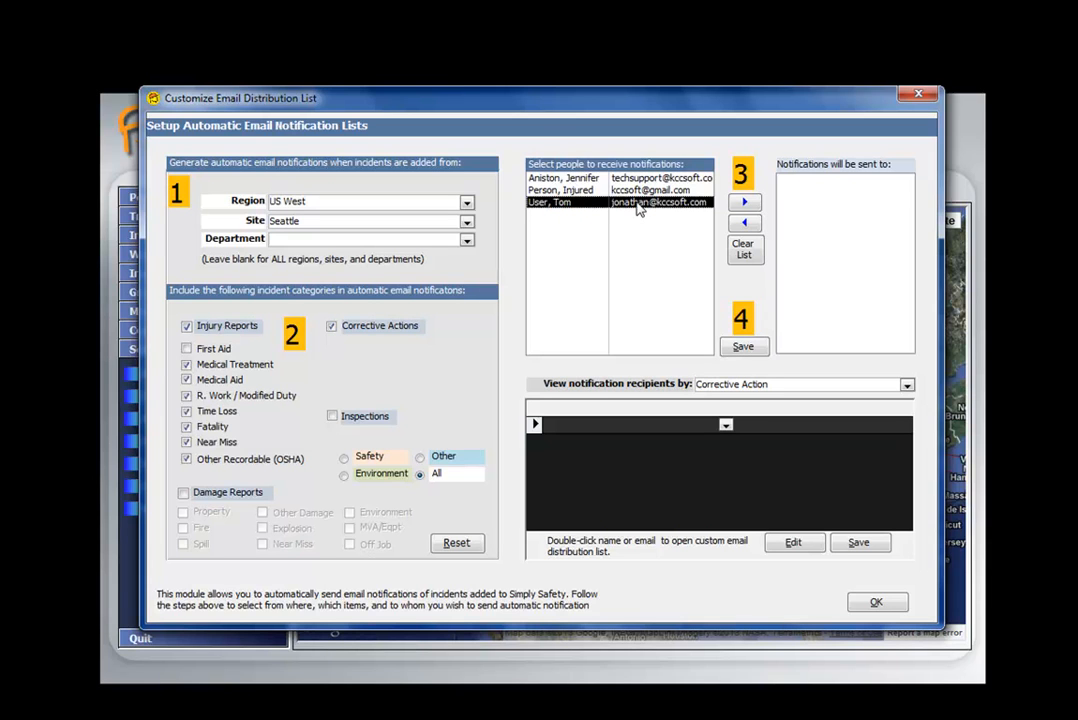
left_click(747, 205)
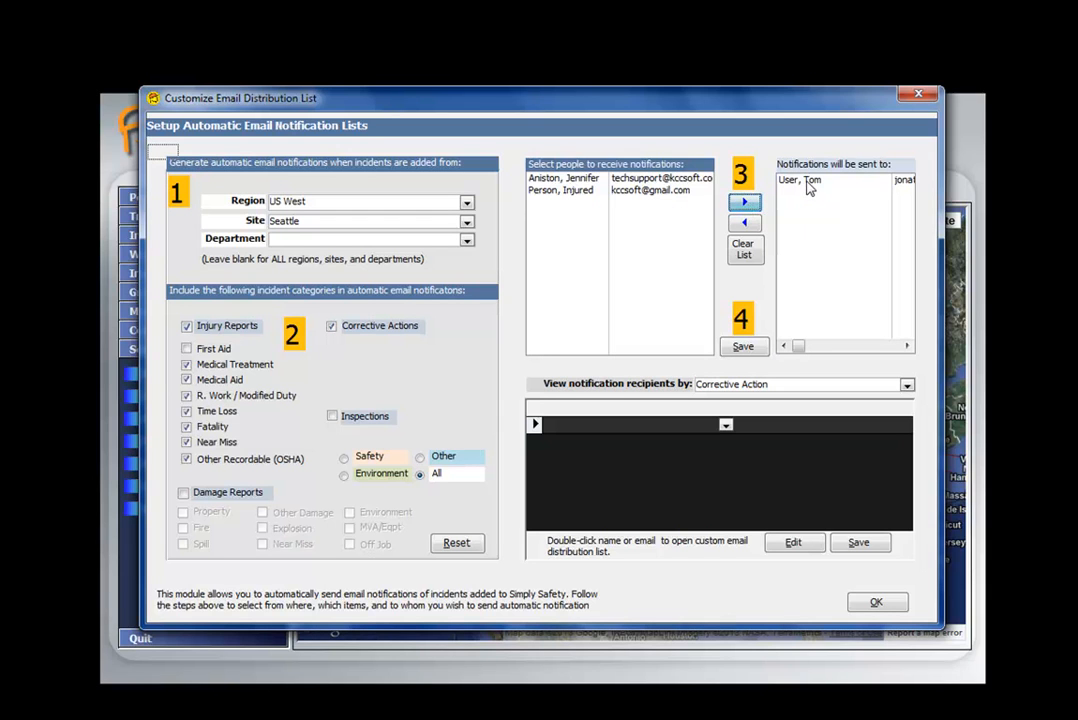
left_click(743, 347)
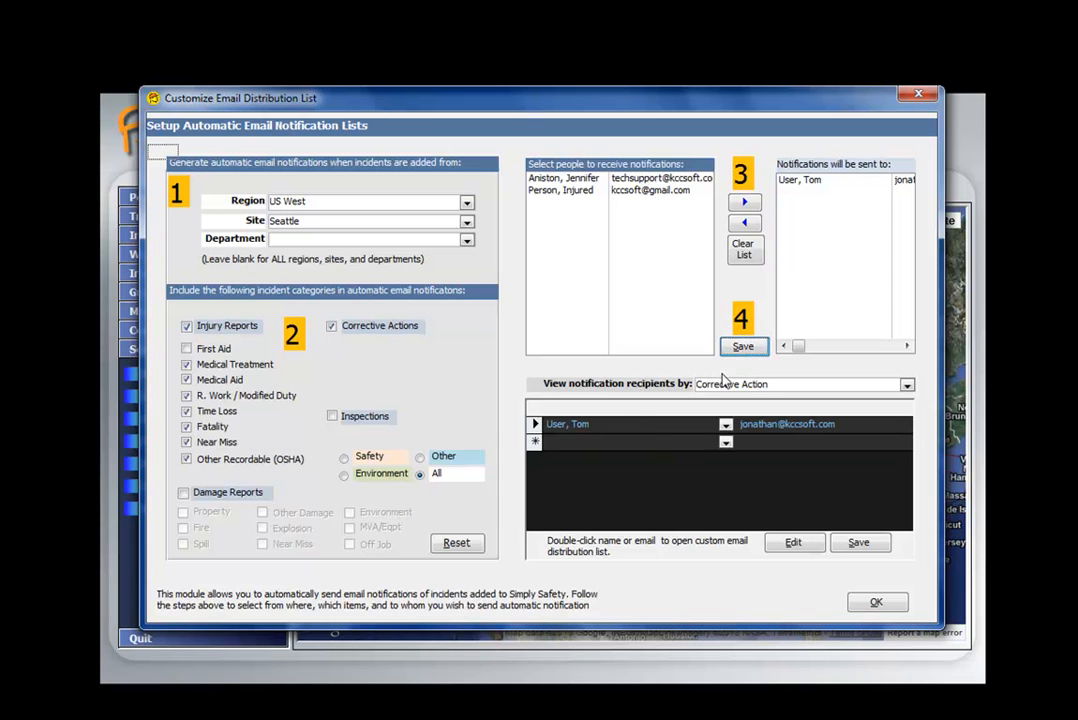
Review the notification recipients for Corrective Action, Damage Incident, Injuries and Inspections, finishing on the Corrective Action view
left_click(906, 386)
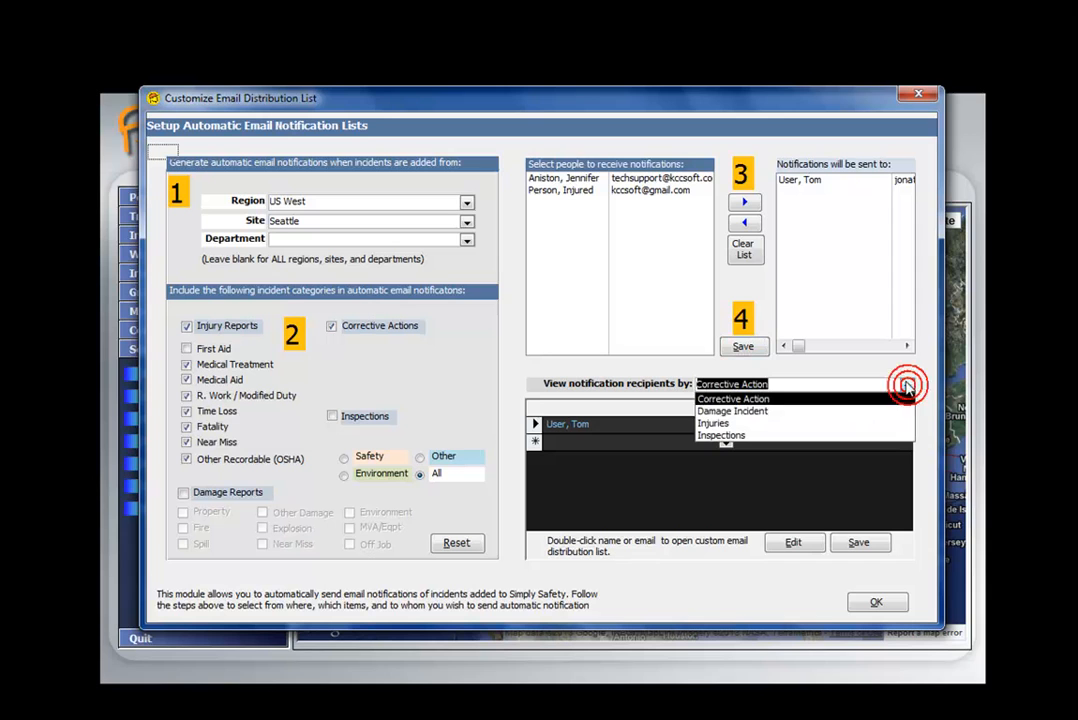
left_click(705, 424)
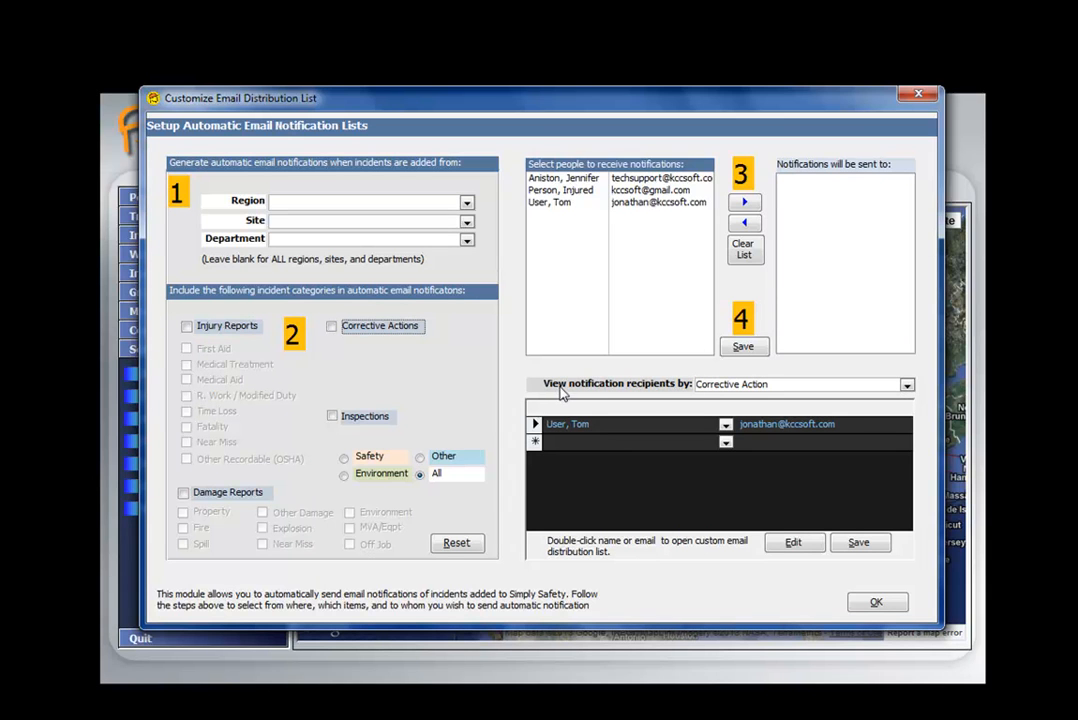
left_click(906, 386)
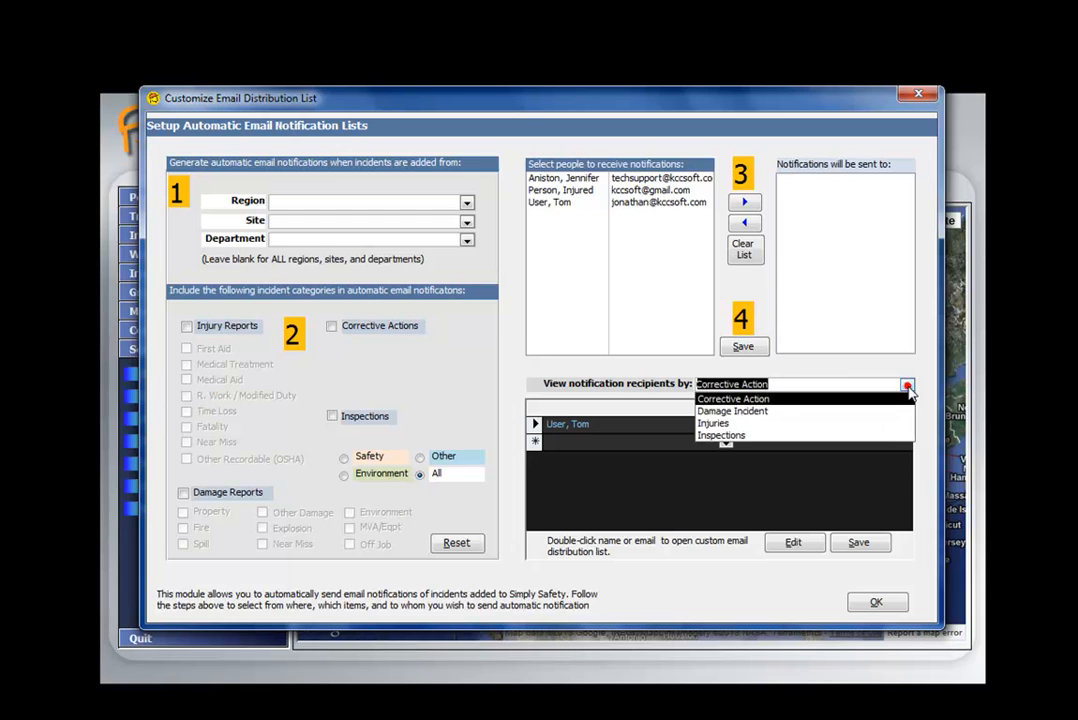
left_click(729, 399)
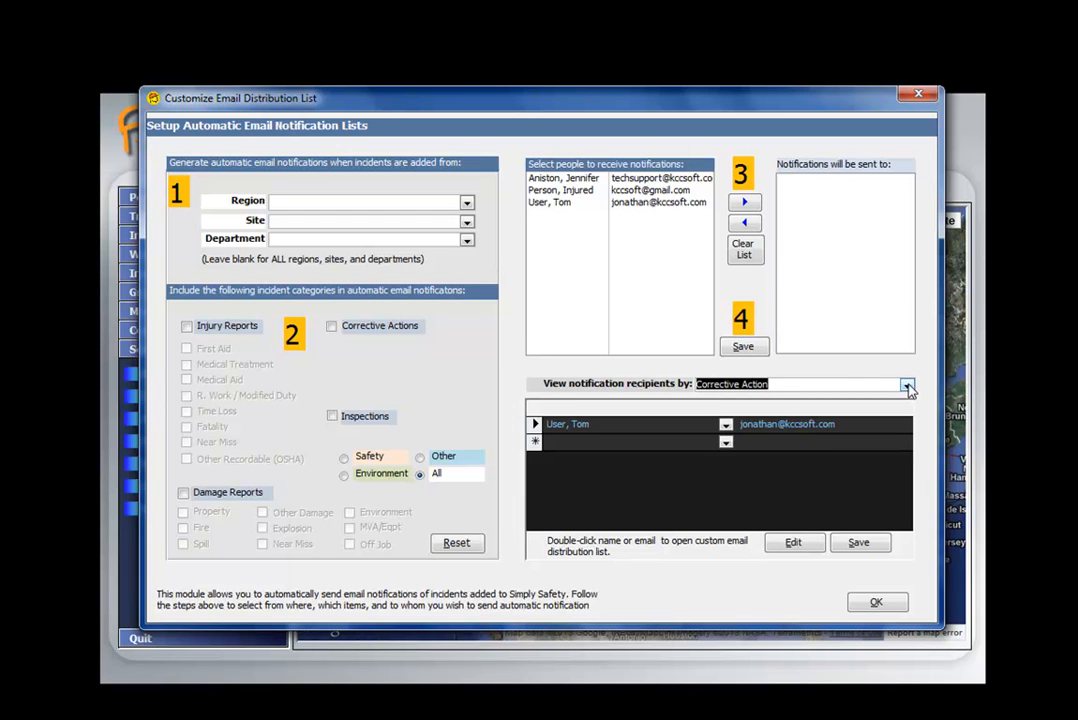
left_click(907, 385)
left_click(760, 410)
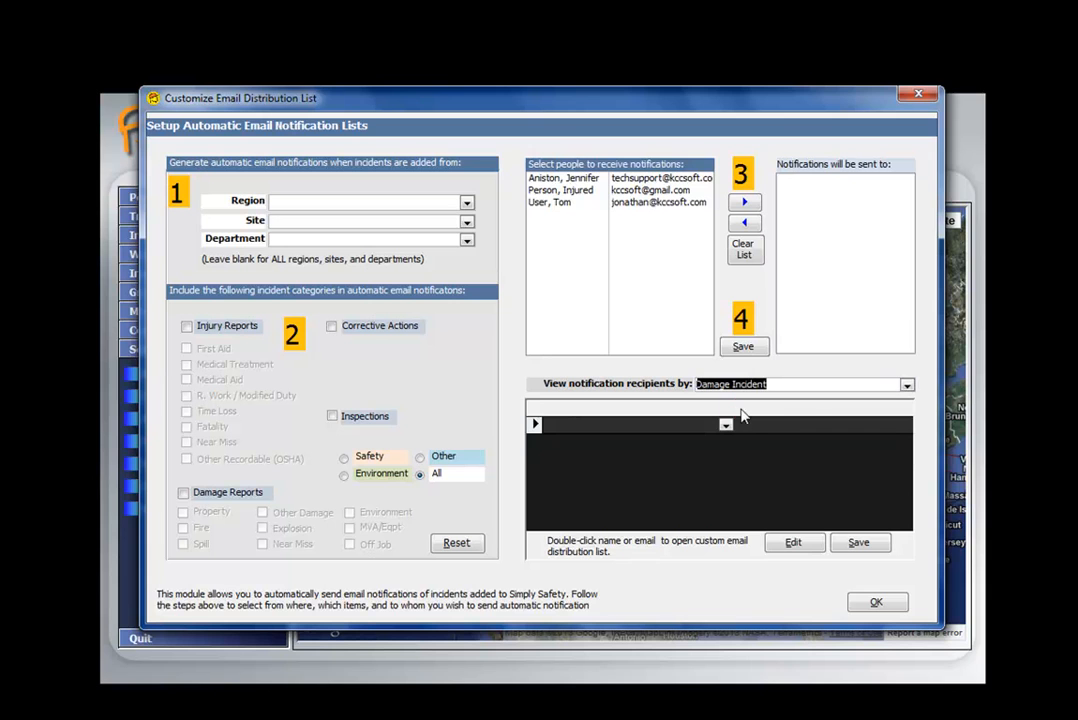
left_click(907, 386)
left_click(755, 421)
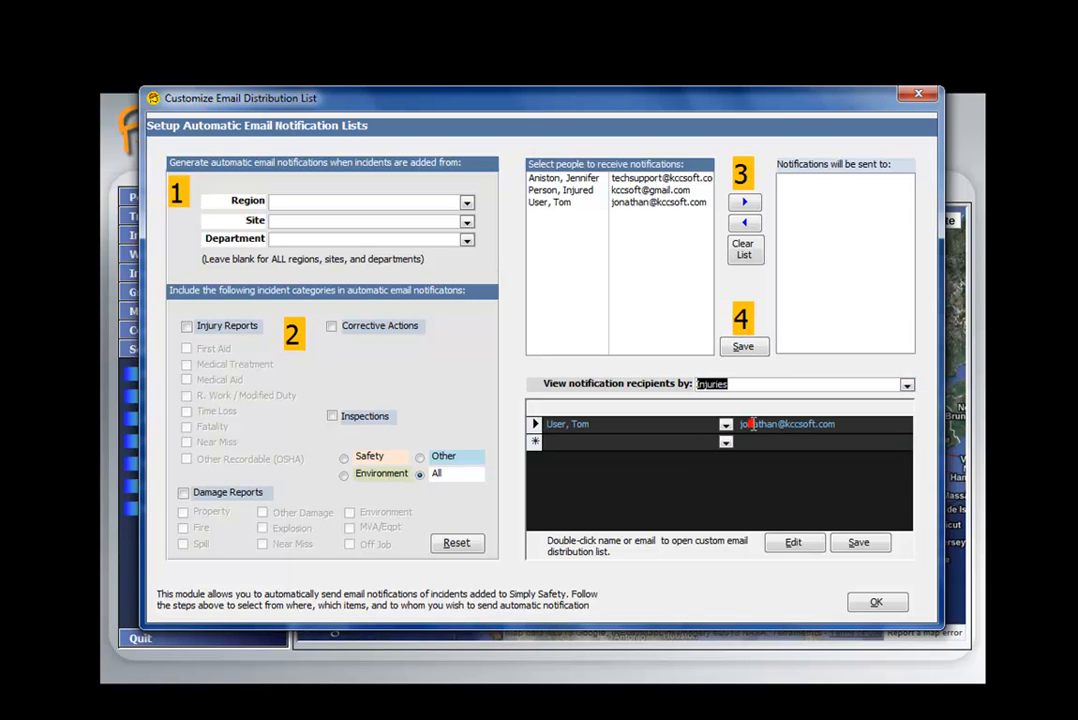
left_click(904, 386)
left_click(758, 433)
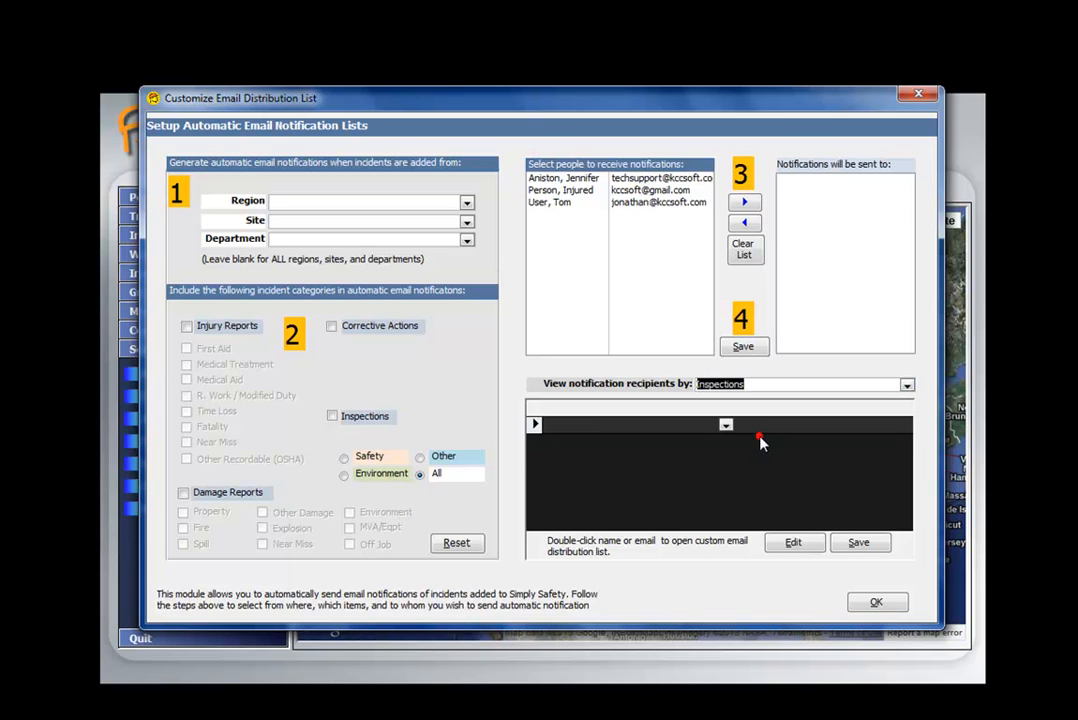
left_click(902, 386)
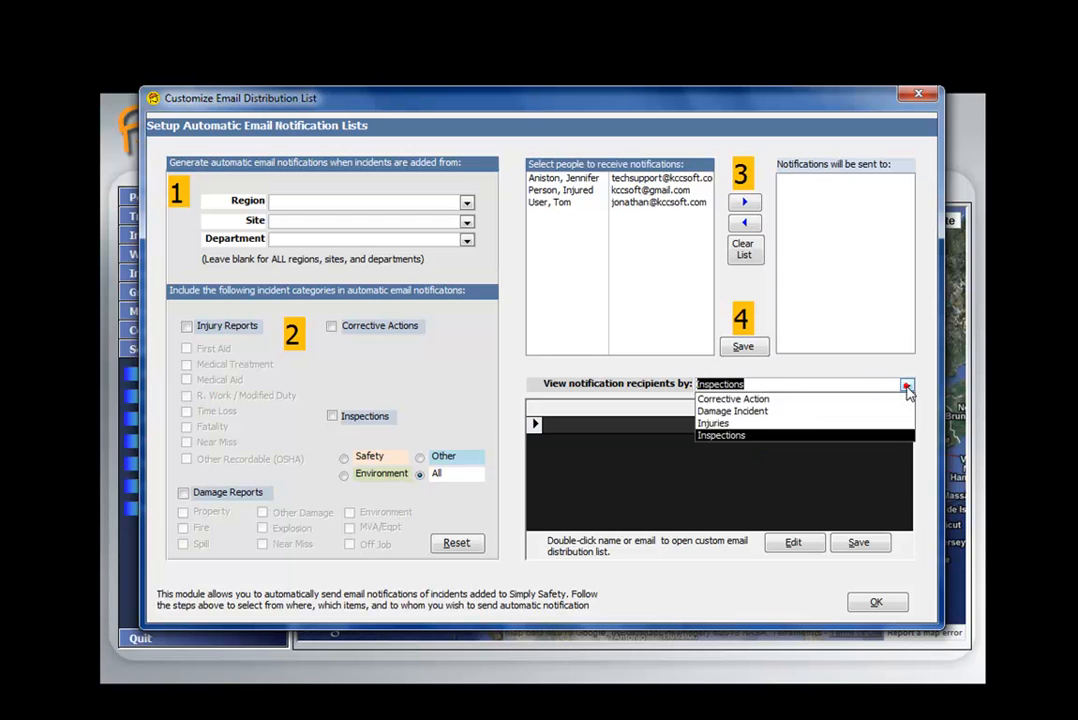
left_click(752, 399)
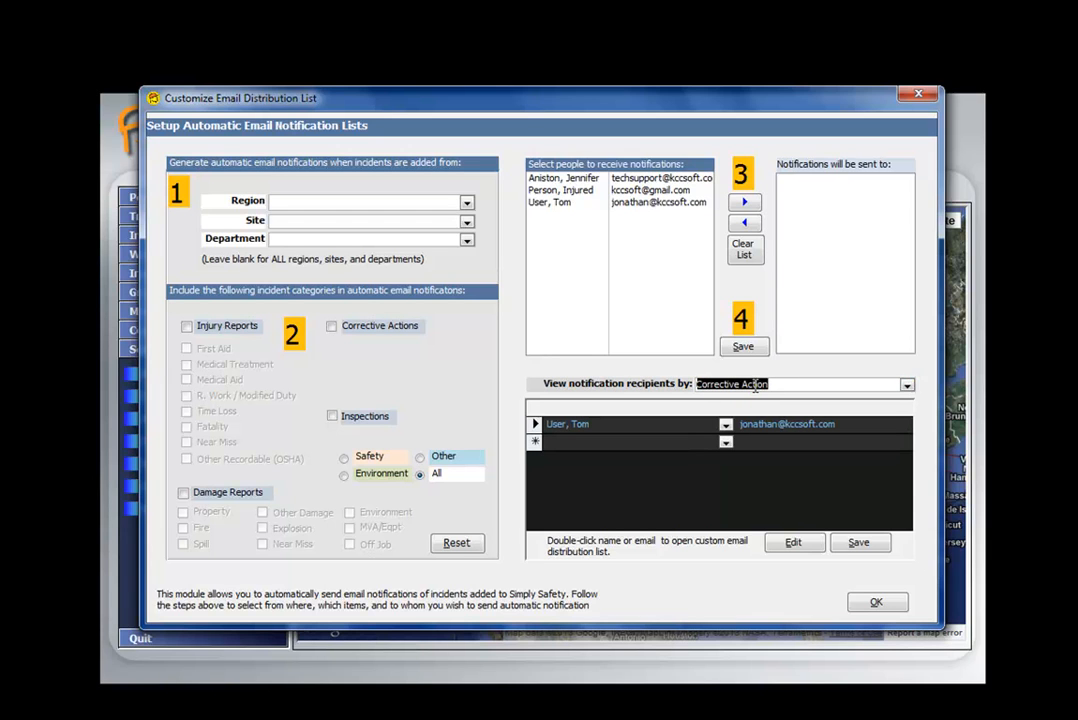
left_click(534, 425)
key("Delete")
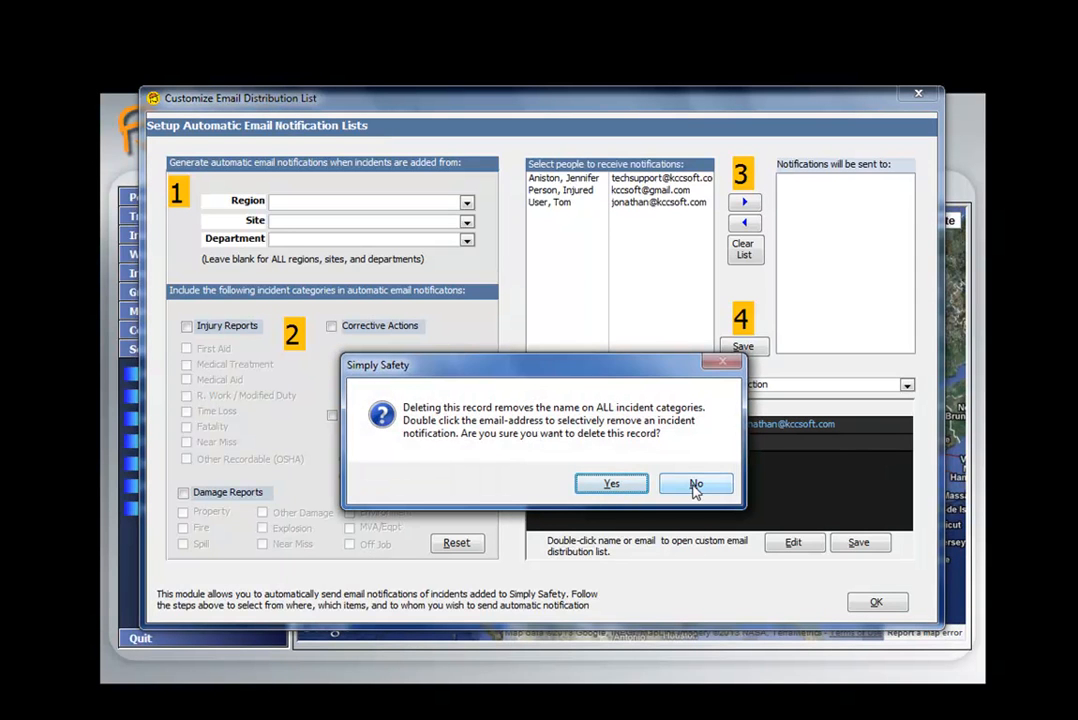
left_click(695, 485)
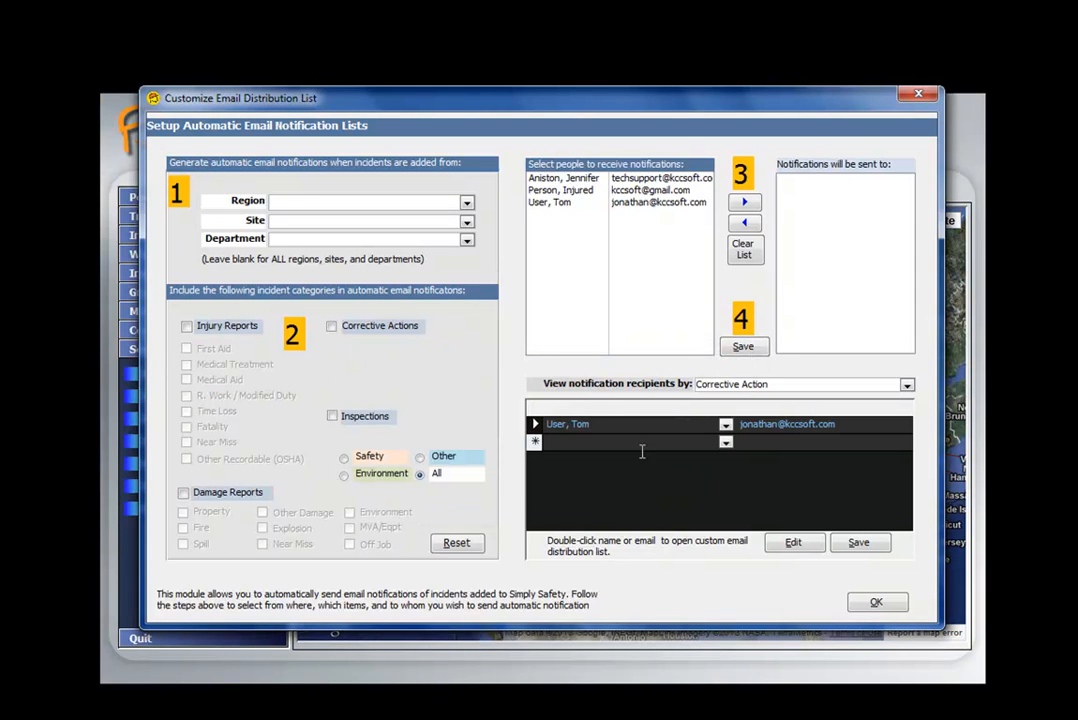
Open the recipient's custom distribution settings, include Corrective Actions and Inspections, and save the settings
double_click(577, 424)
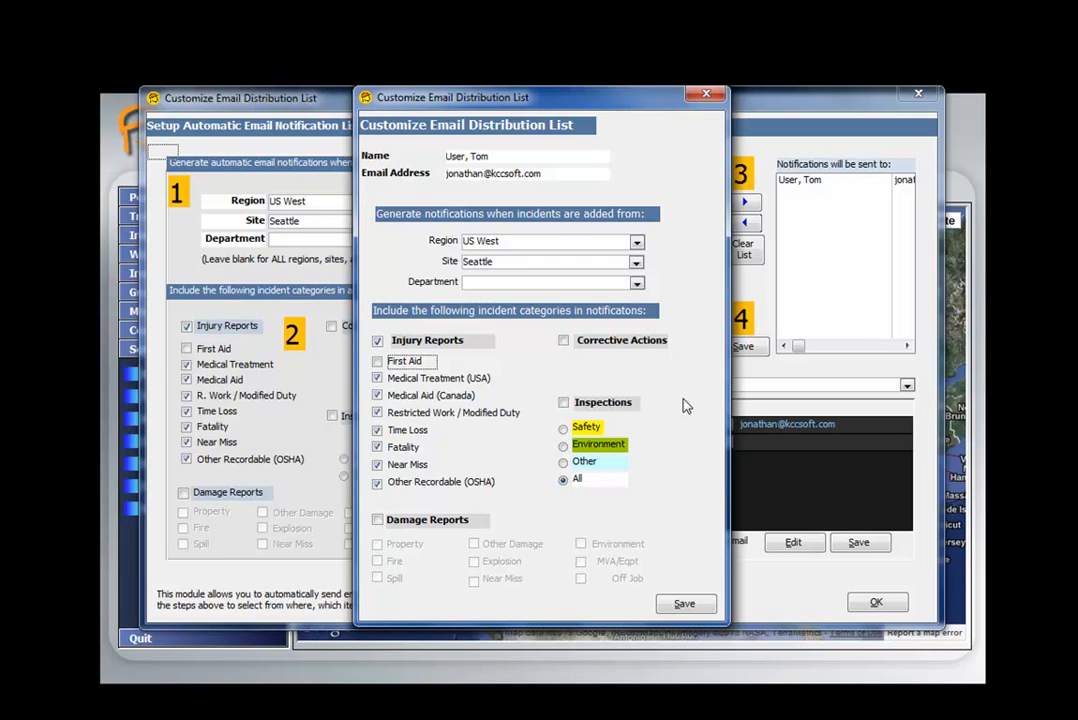
left_click(563, 340)
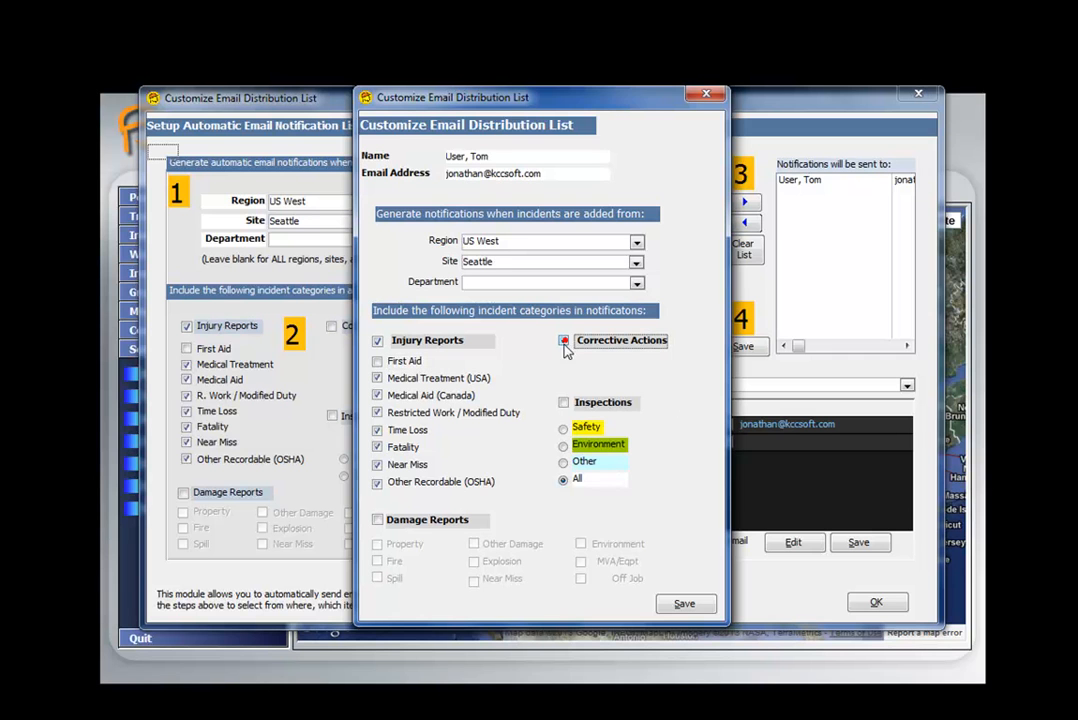
left_click(564, 402)
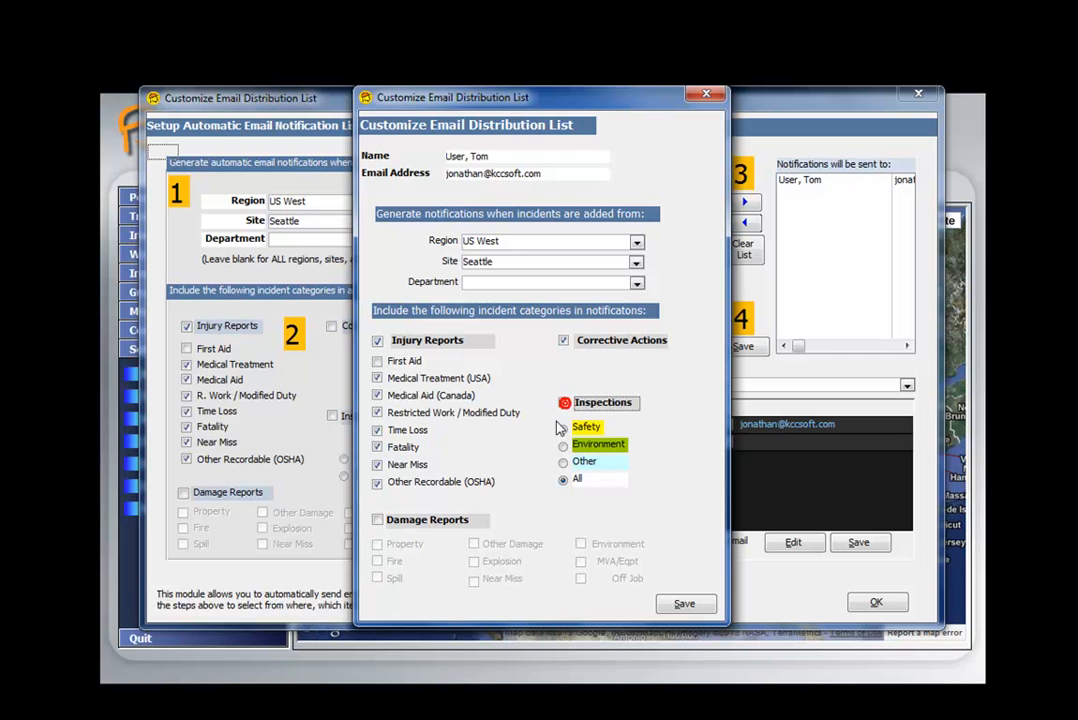
left_click(684, 603)
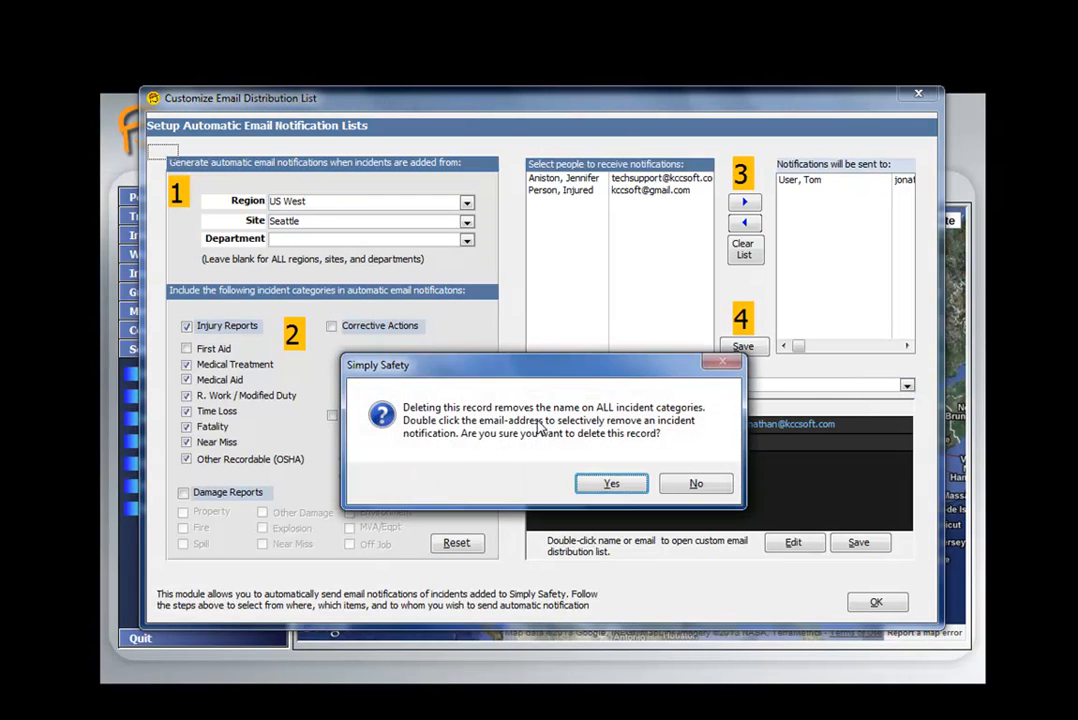
Delete the recipient from all incident categories and view the notification recipients for Injuries
left_click(611, 484)
left_click(906, 384)
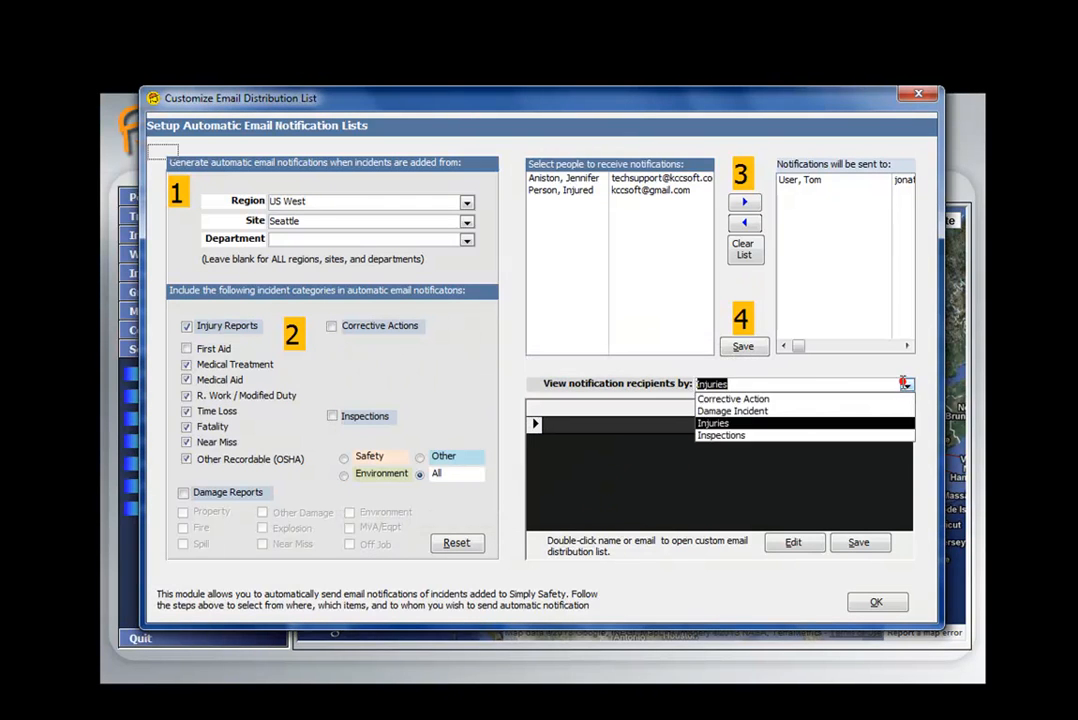
left_click(739, 421)
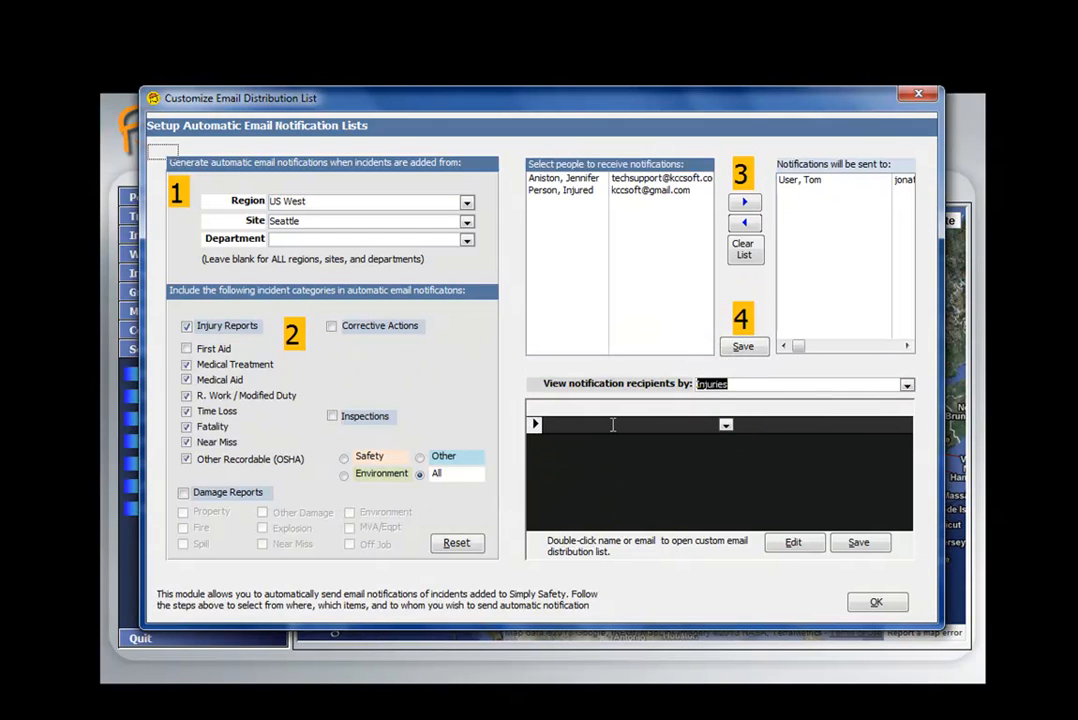